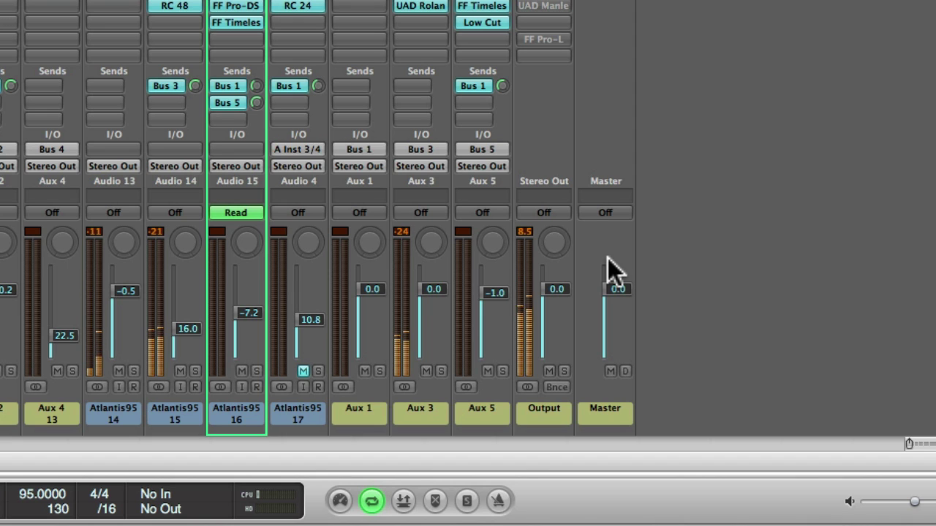
Step: Clear the stereo Output channel's peak indicator and insert a Gain plug-in in its second insert slot
left_click(525, 232)
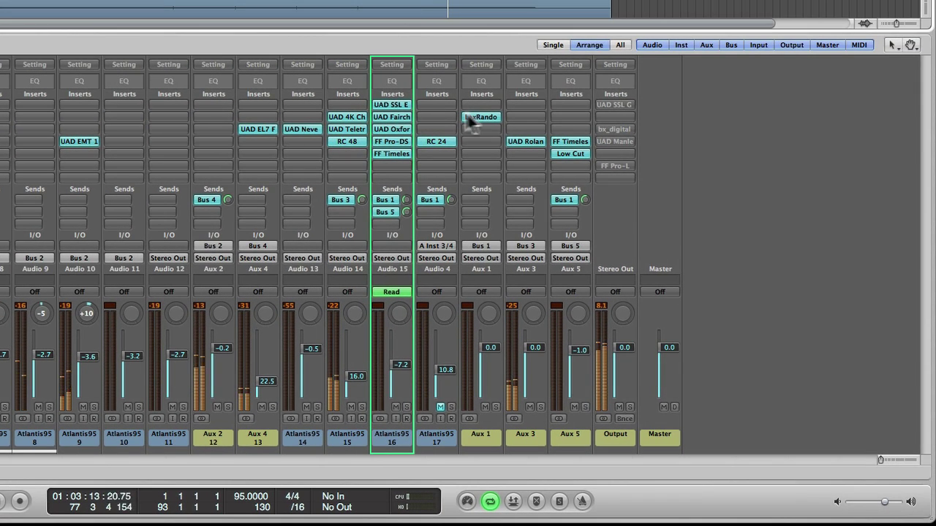
mouse_move(612, 117)
left_mouse_down()
mouse_move(636, 206)
mouse_move(626, 278)
mouse_move(631, 152)
mouse_move(631, 248)
mouse_move(718, 259)
left_mouse_up()
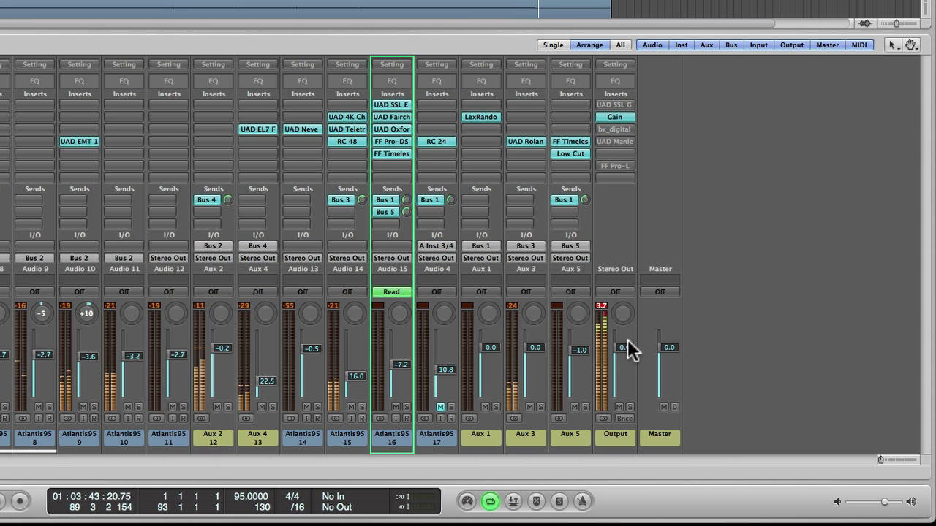
Step: Try lowering the Output fader to about -6 dB, clear the peak indicator, and reset the fader to 0.0 dB
left_click_drag(627, 347, 626, 384)
left_click(603, 310)
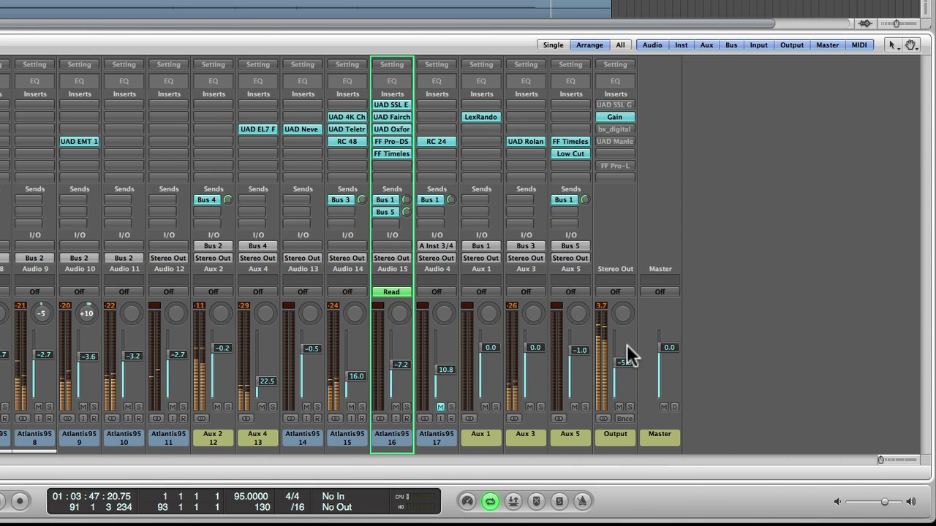
left_click_drag(631, 357, 630, 363)
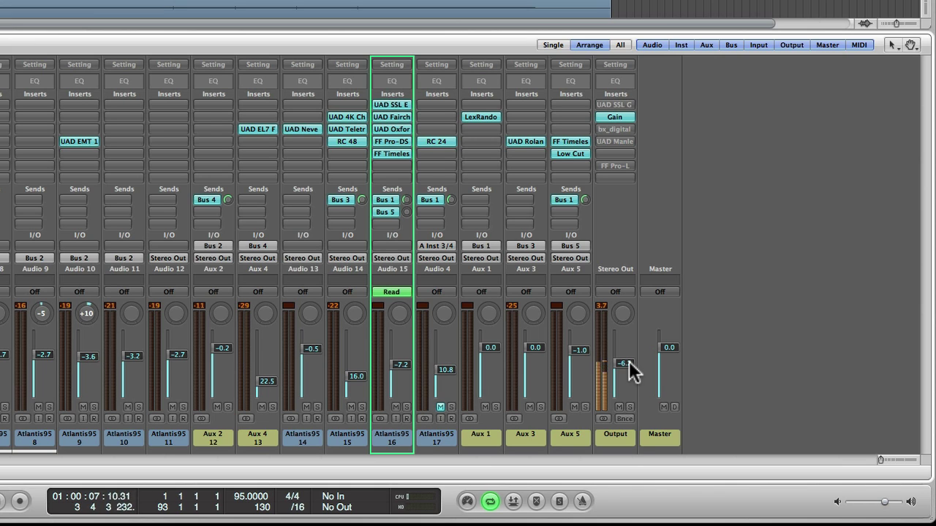
left_click(628, 361, "alt")
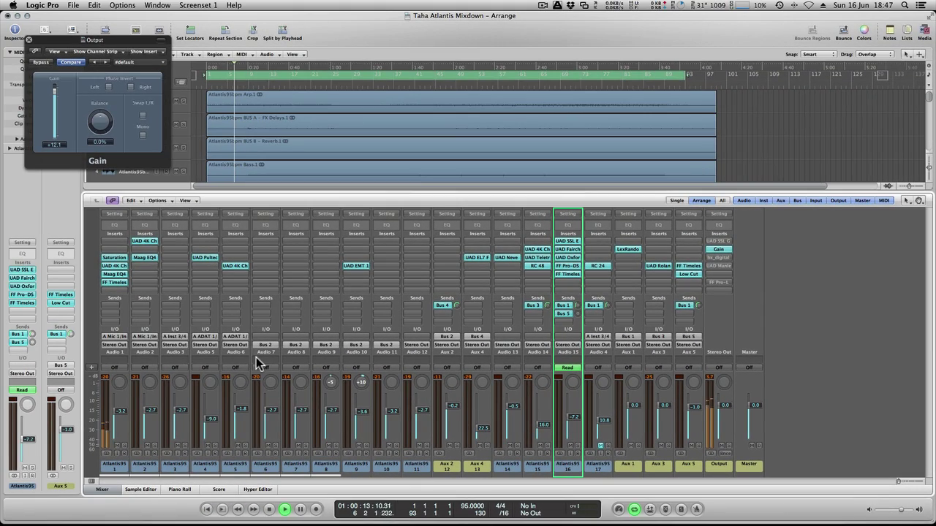
Step: Select all audio and aux channels, lower their faders together until Aux 1 is at about -7.6 dB, and play the busier sections
left_click_drag(122, 470, 682, 472)
left_click_drag(635, 405, 632, 438)
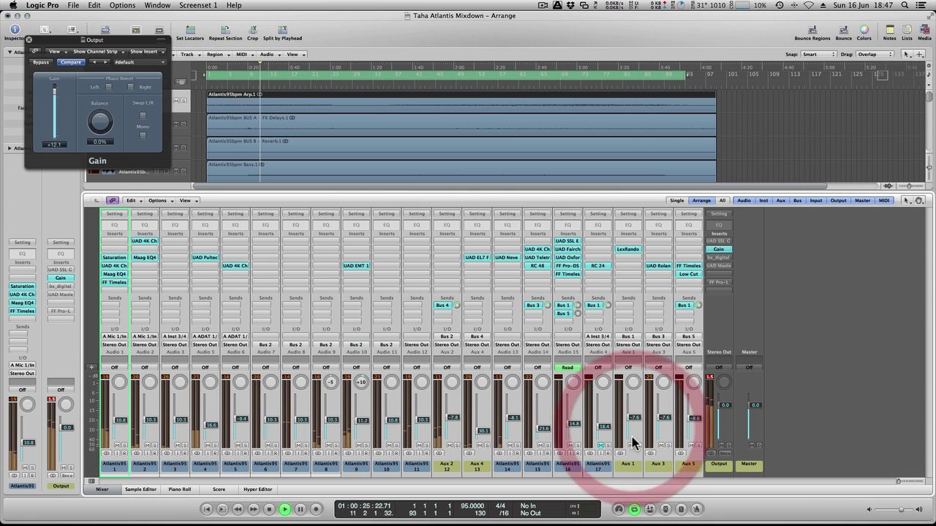
left_click(307, 86)
left_click(375, 87)
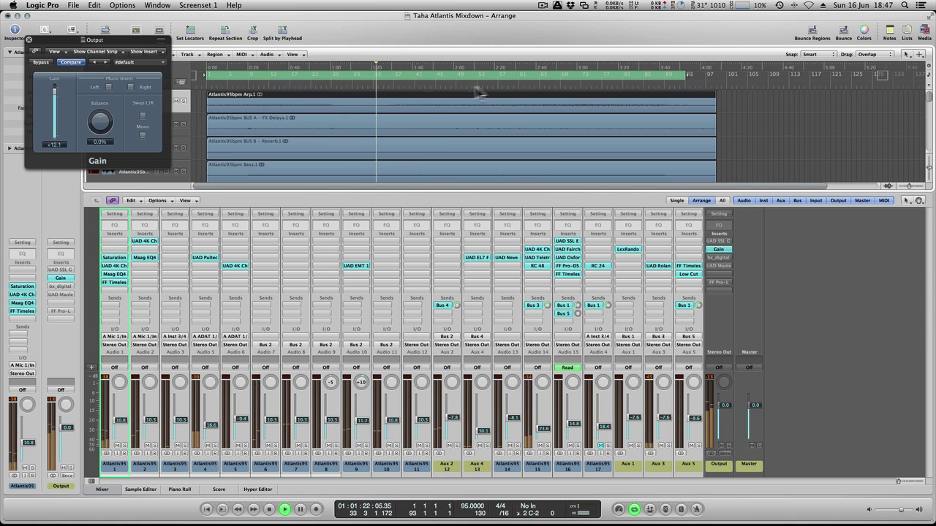
left_click(560, 85)
left_click(588, 86)
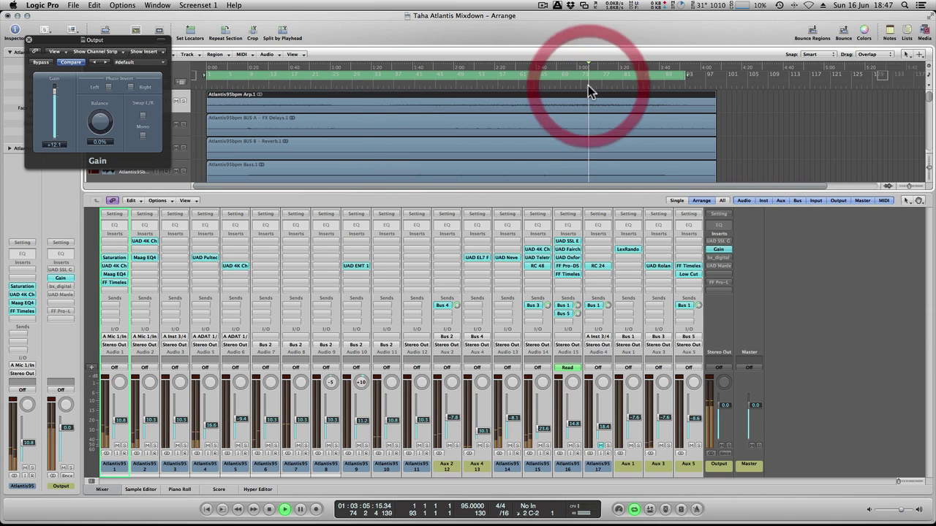
Step: Fine-tune the selected faders together during the loud section until Aux 1 and Aux 3 sit at -9.6 dB, and stop playback
left_click_drag(661, 418, 662, 428)
left_click(615, 88)
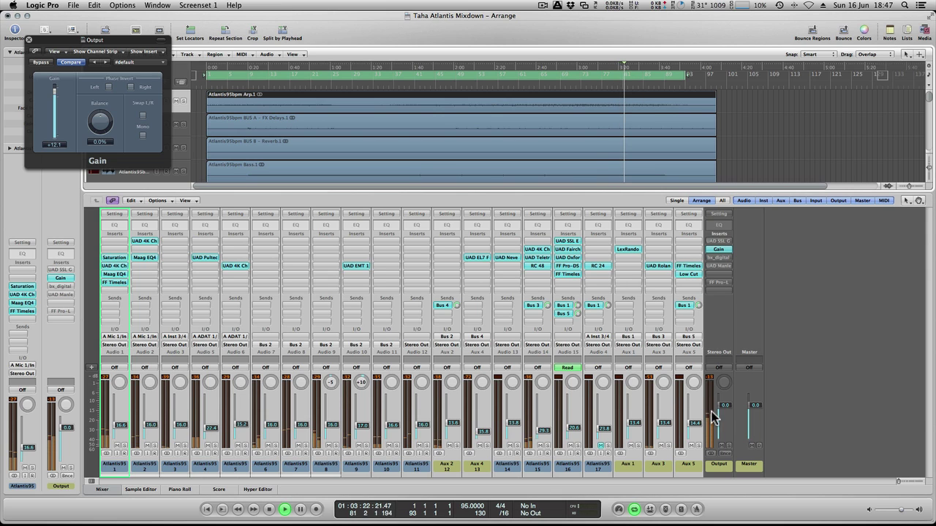
left_click(666, 416)
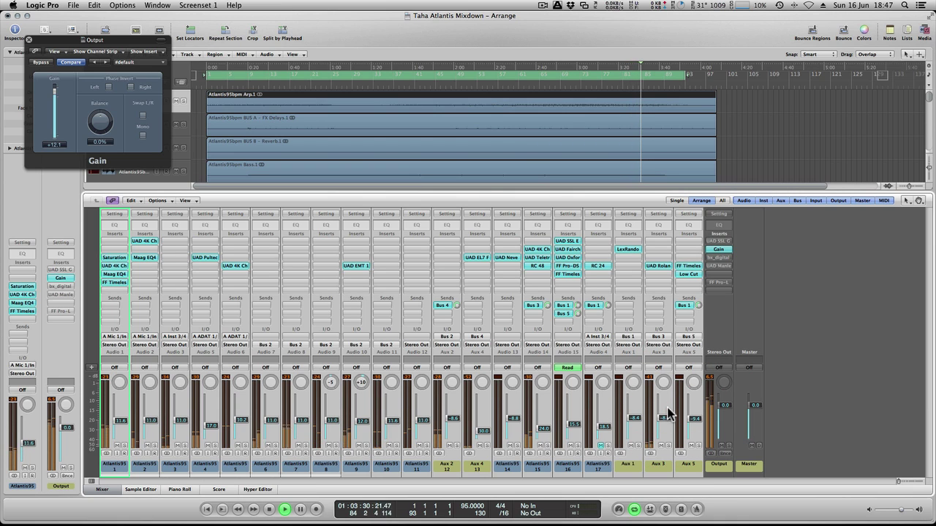
left_click(664, 421)
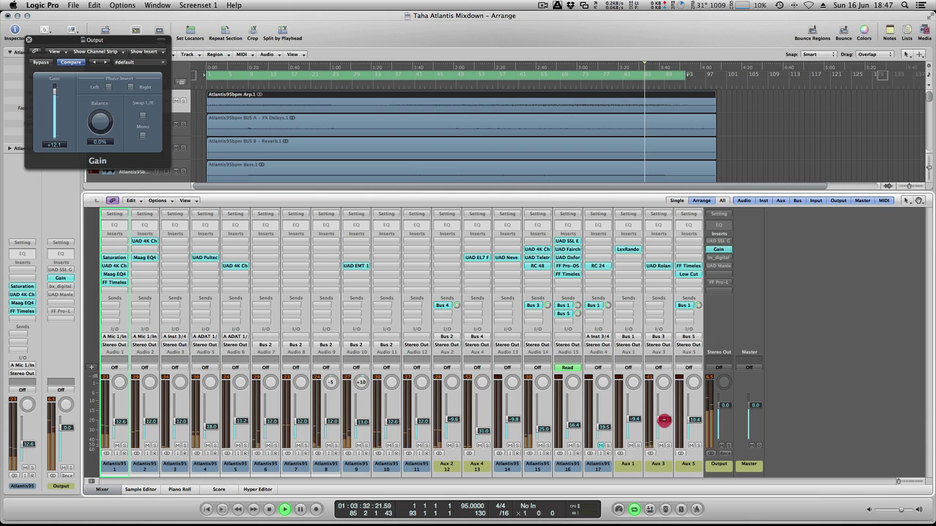
key("space")
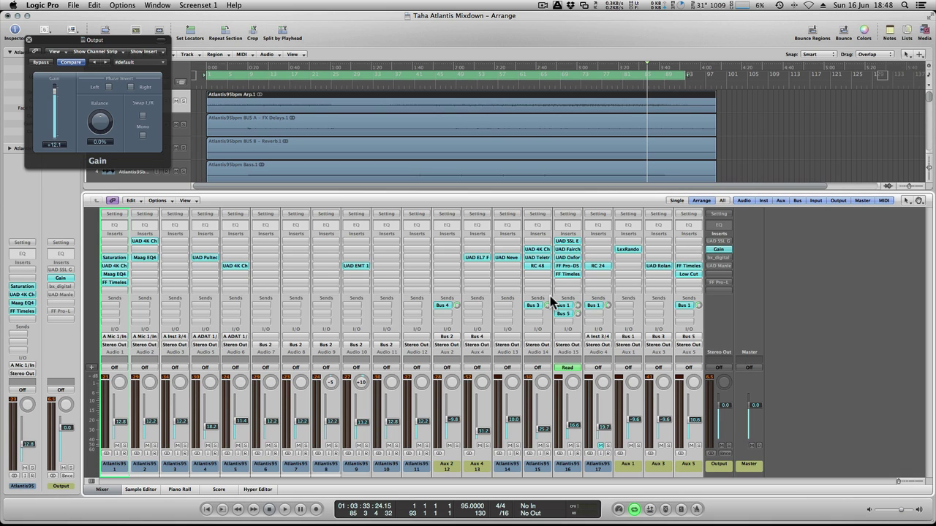
Step: Deselect the grouped channels and raise only the Audio 15 fader to -15.0 dB
left_click(575, 424)
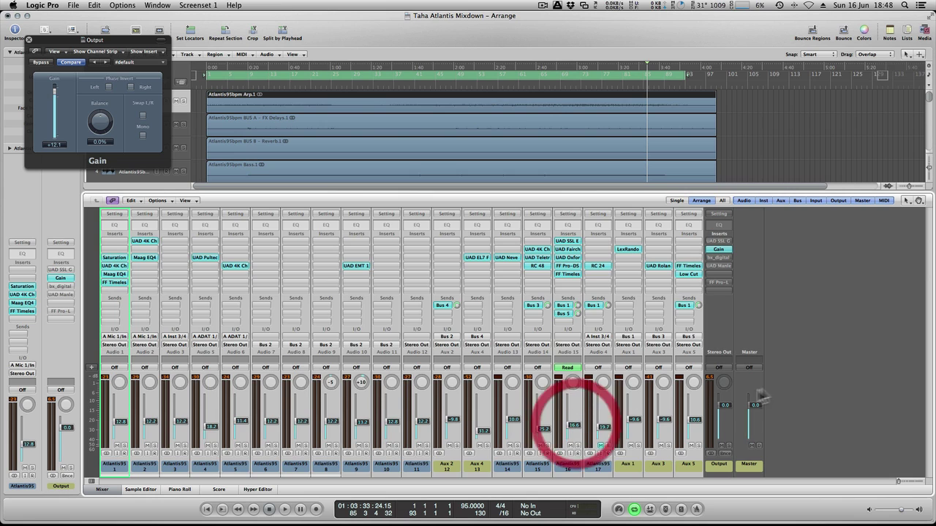
left_click(784, 383)
mouse_move(589, 428)
left_mouse_down()
mouse_move(578, 387)
mouse_move(571, 421)
left_mouse_up()
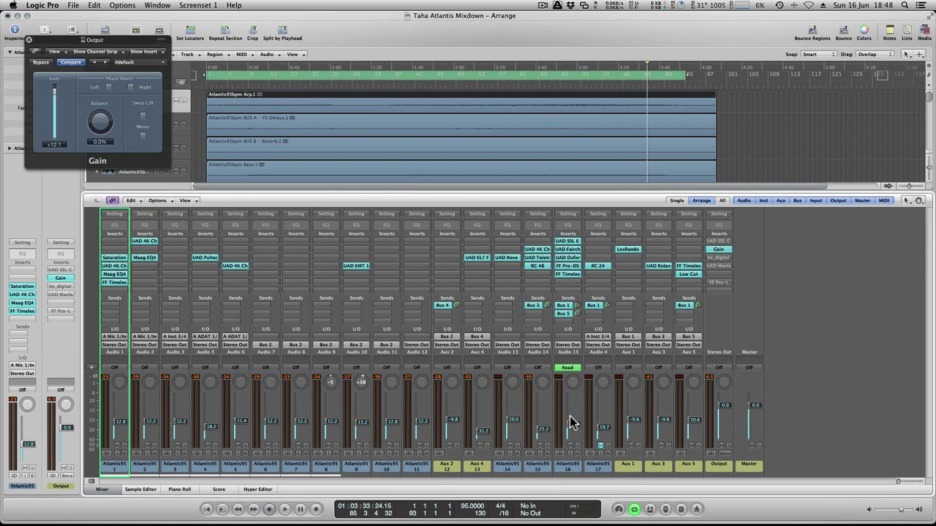
left_click_drag(132, 469, 681, 468)
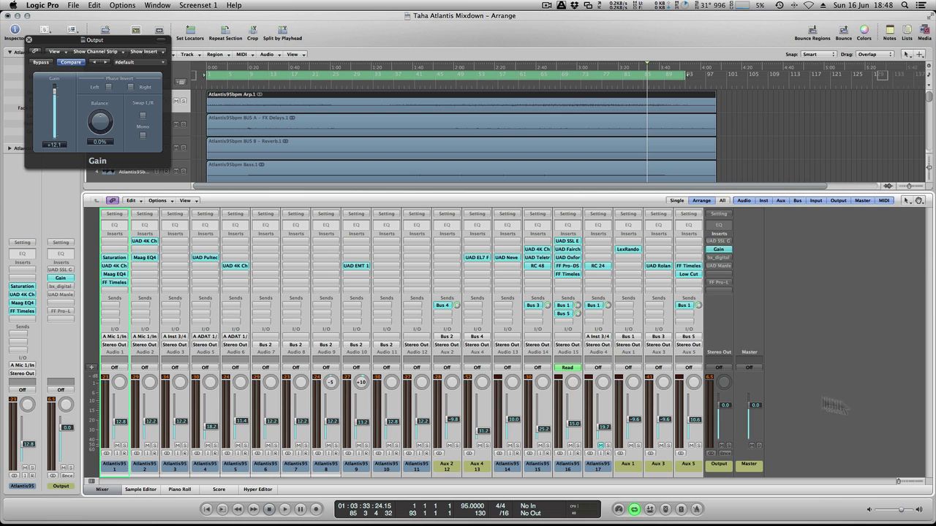
left_click(848, 388)
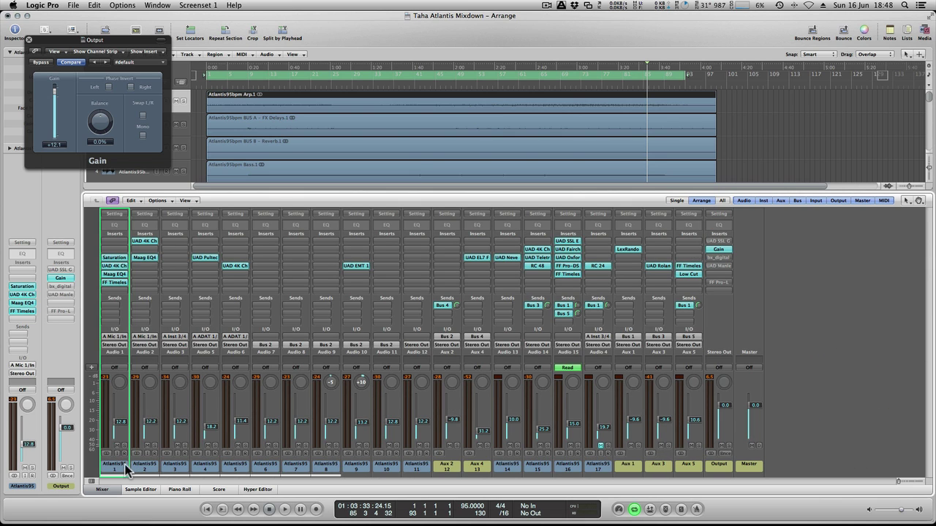
left_click_drag(125, 468, 413, 471)
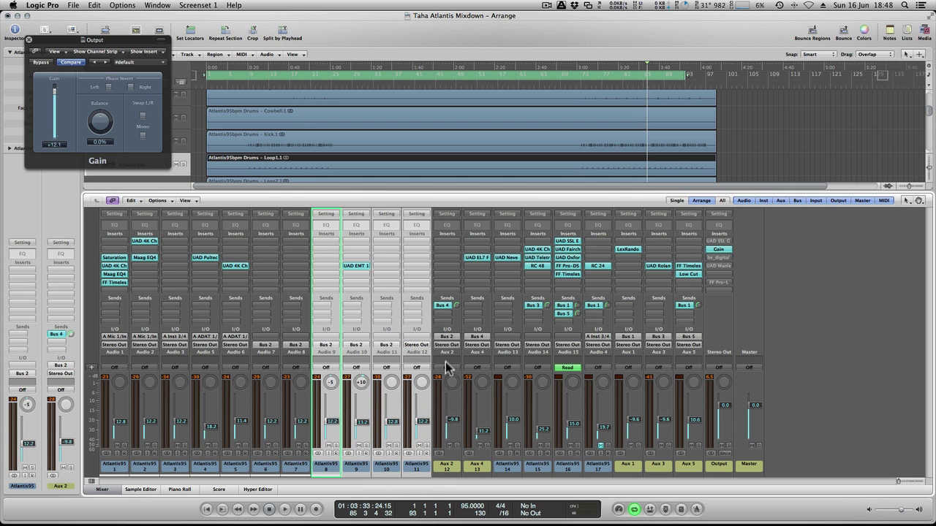
Step: Select the Audio 12, Aux 2 and Aux 4 channels and route their outputs to Bus 6
left_click(424, 460)
left_click(471, 462, "shift")
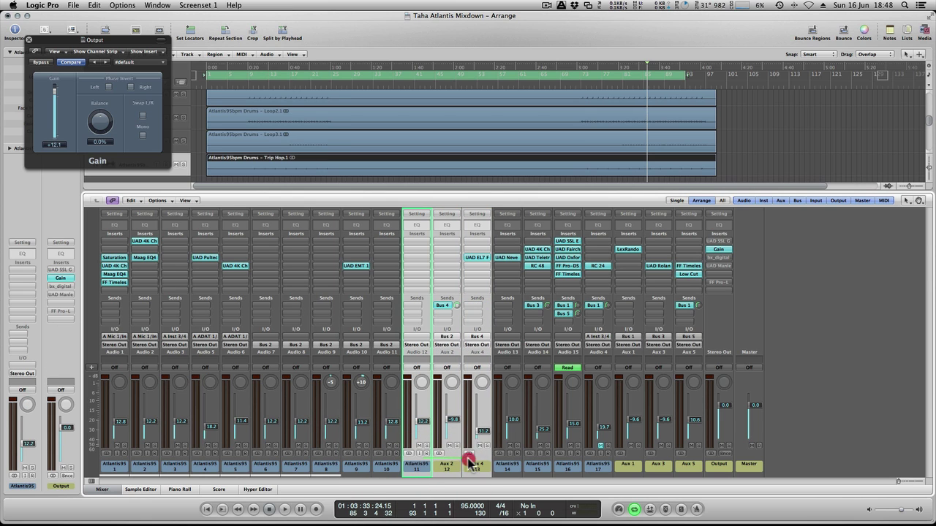
left_click(418, 344)
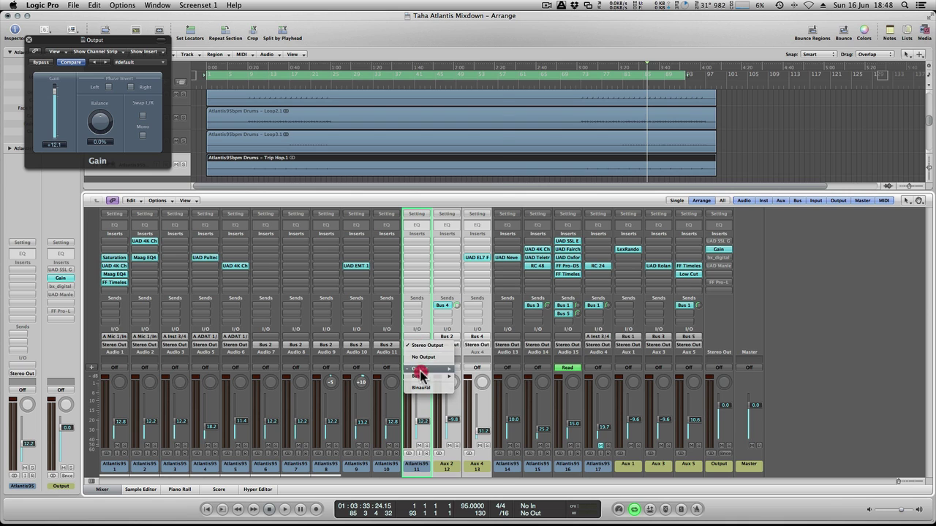
mouse_move(420, 376)
left_click(480, 94)
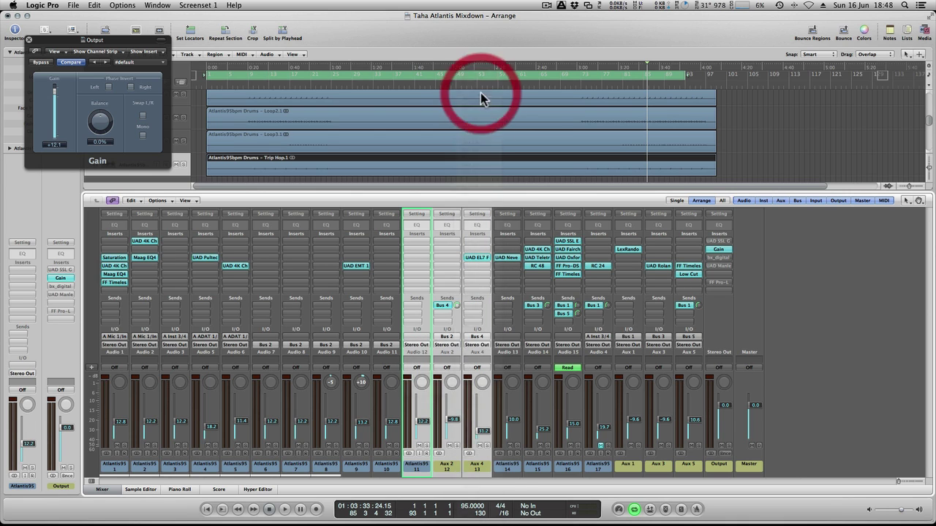
left_click(720, 463)
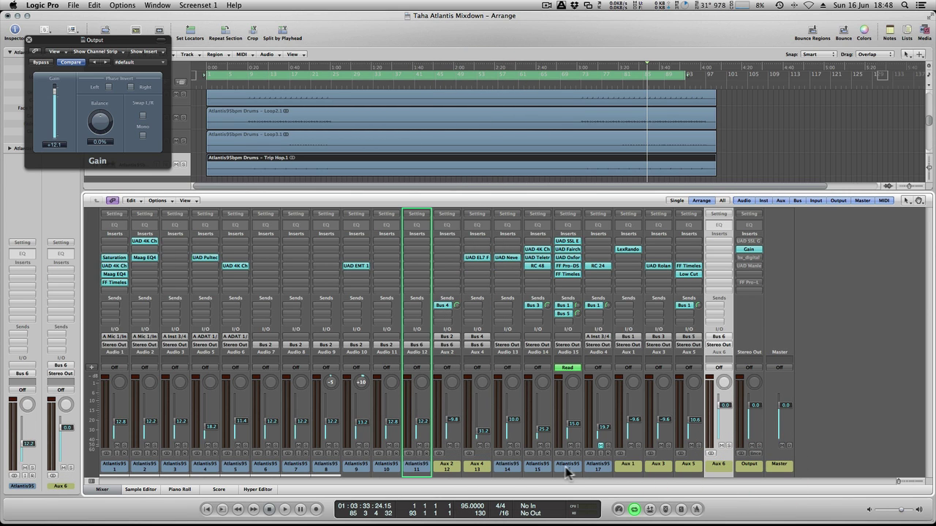
Step: Select the Audio 13, 14 and 15 channels and route their outputs to Bus 7
left_click_drag(511, 468, 574, 470)
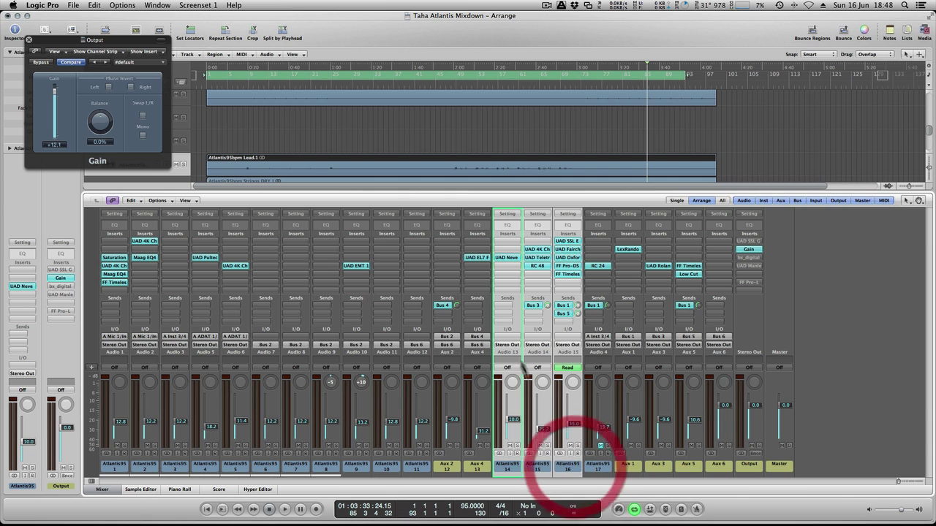
left_click_drag(507, 345, 569, 102)
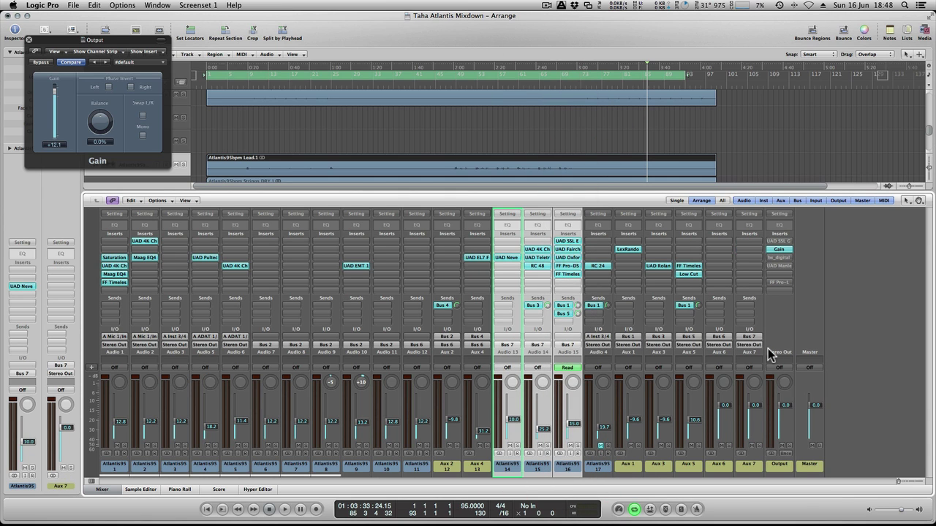
Step: Lower the Aux 6 fader to -11.8 dB and the Aux 7 fader to -18.0 dB
left_click(726, 468)
left_click_drag(726, 408, 724, 448)
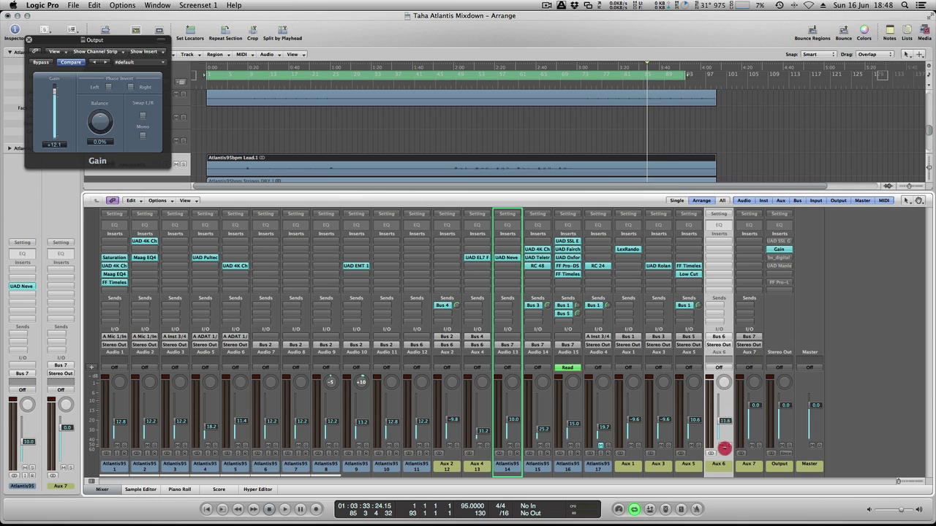
left_click_drag(756, 405, 757, 452)
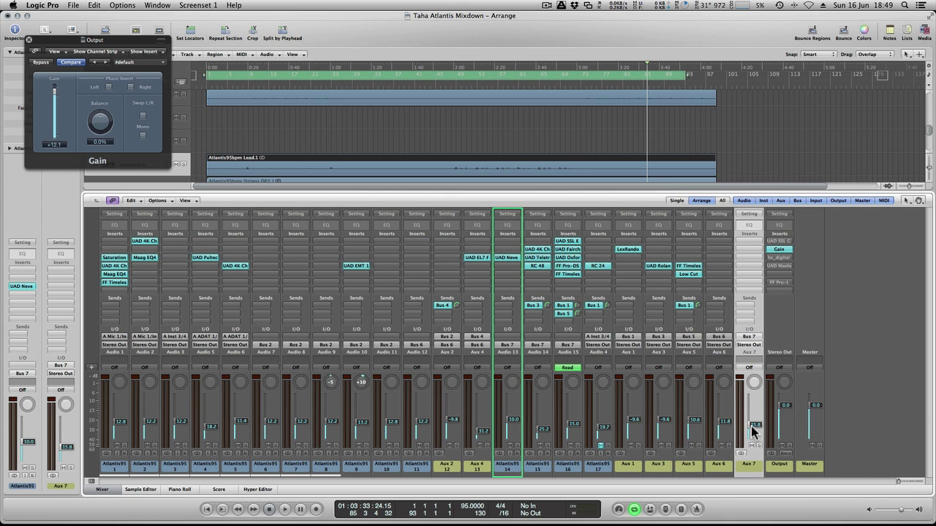
mouse_move(756, 421)
left_mouse_down()
mouse_move(756, 395)
mouse_move(756, 431)
left_mouse_up()
Step: Bypass the Gain plug-in on the Output channel and enable its UAD SSL, bx_digital, UAD Manley and FF Pro-L inserts
left_click(780, 249, "super")
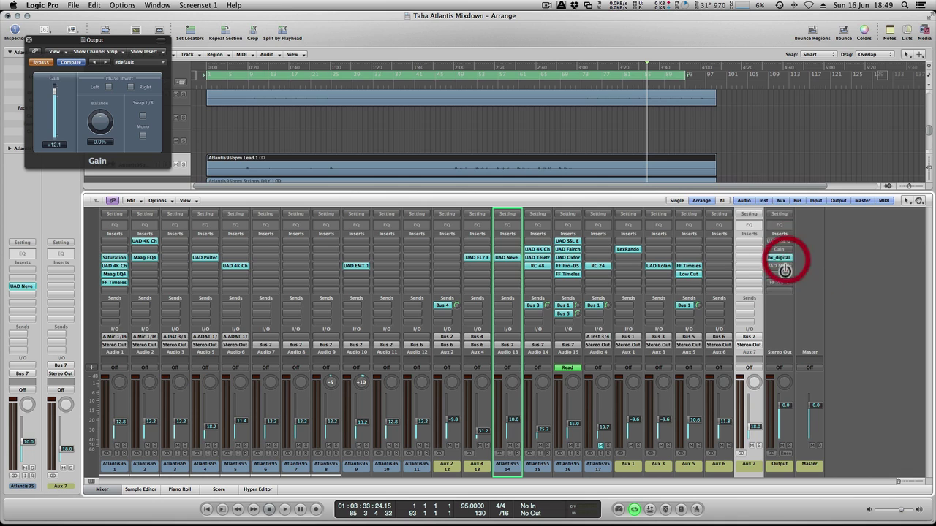
left_click(783, 283, "super")
left_click(786, 244)
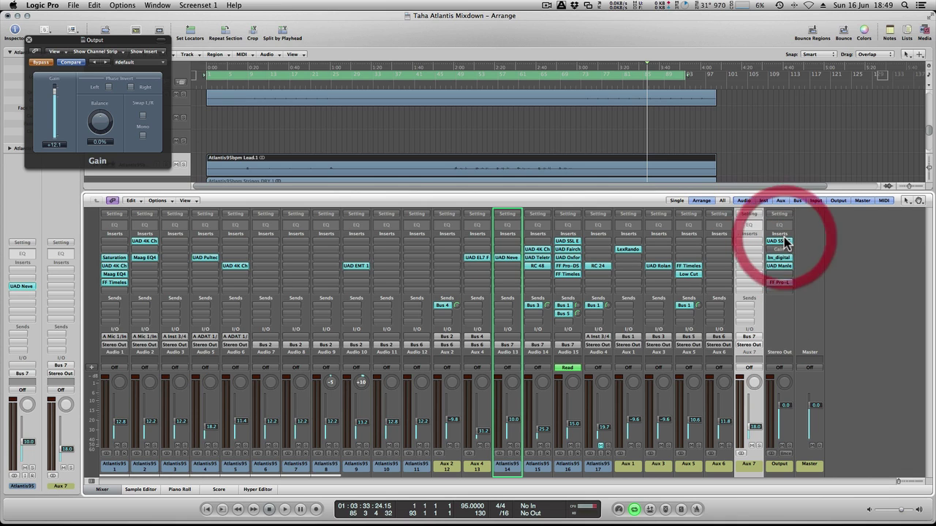